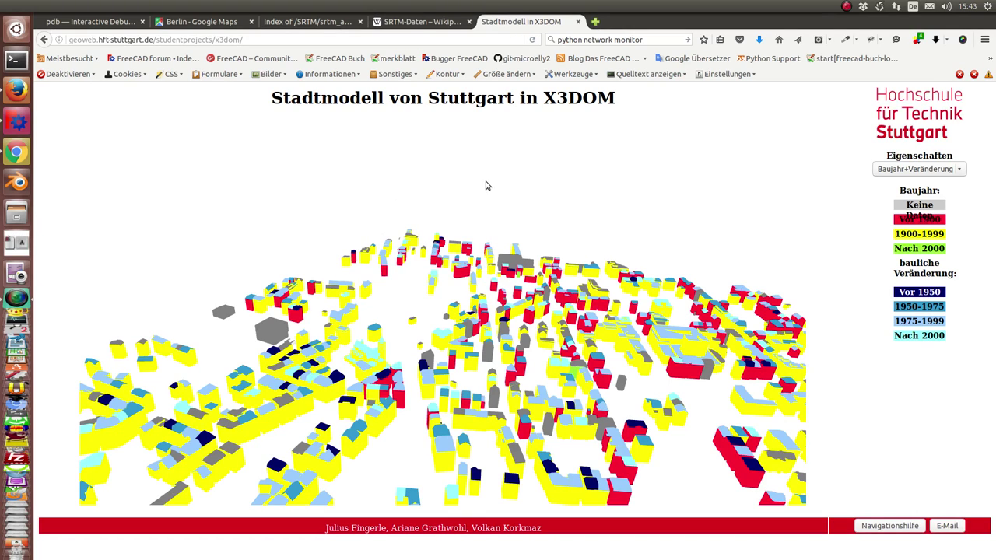
Look over the SRTM-Daten Wikipedia article and the SRTM file index, then return to the Berlin map
left_click(418, 24)
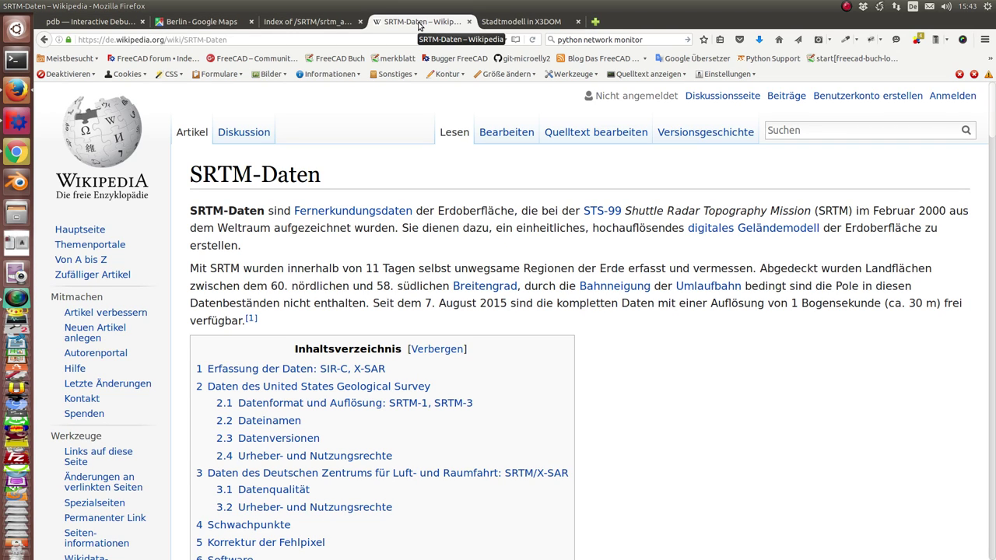
left_click(305, 22)
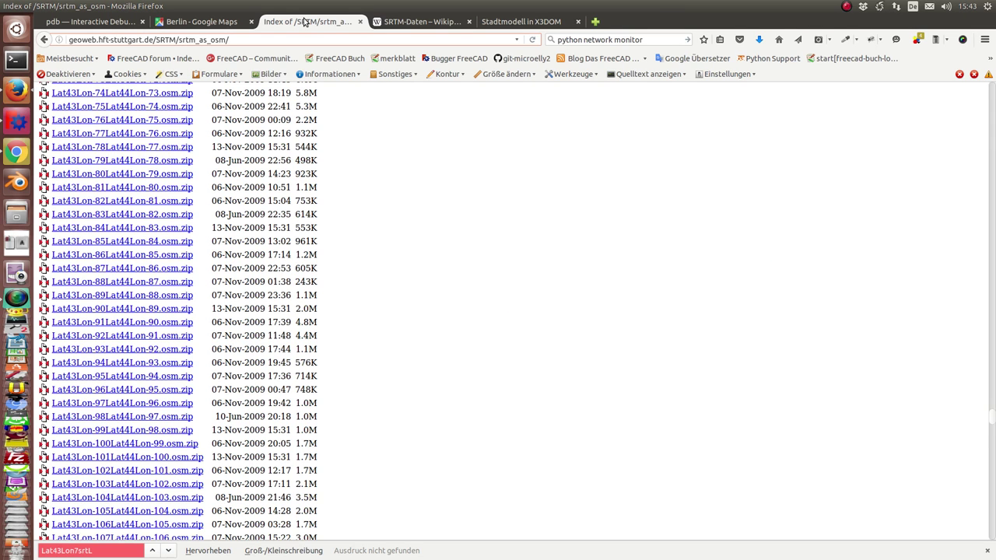
left_click(192, 25)
Search Google Maps for Nizza, then bring FreeCAD to the front
double_click(118, 98)
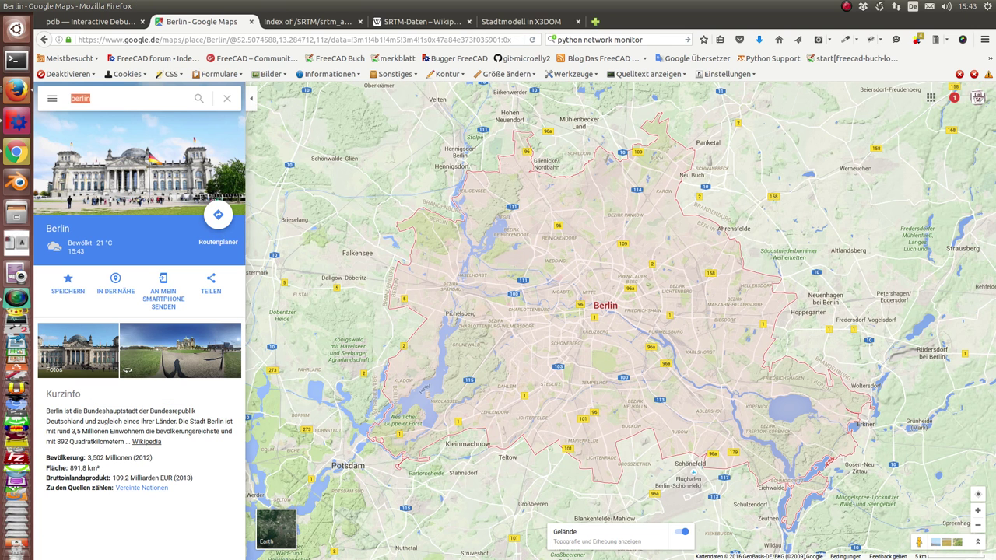
type("nizza")
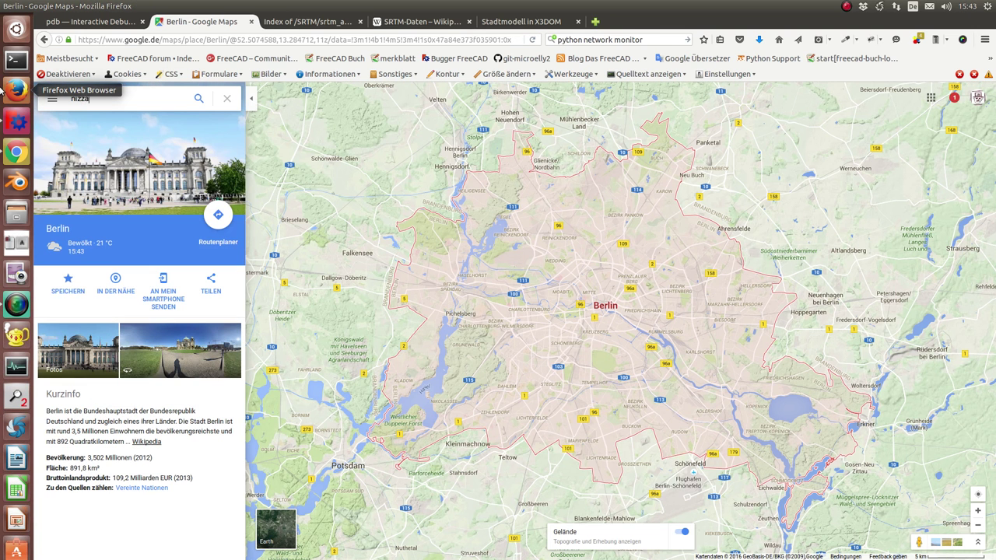
key("Return")
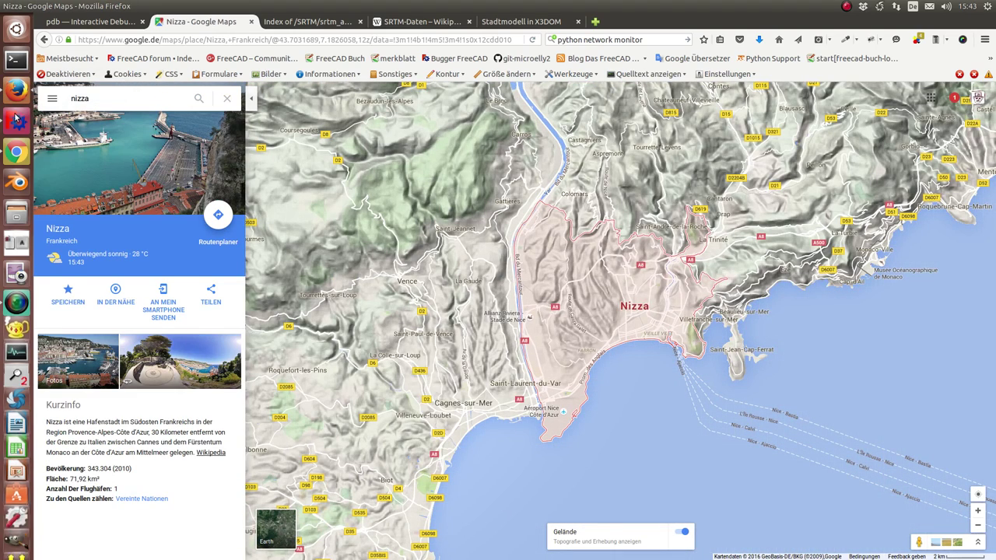
left_click(19, 116)
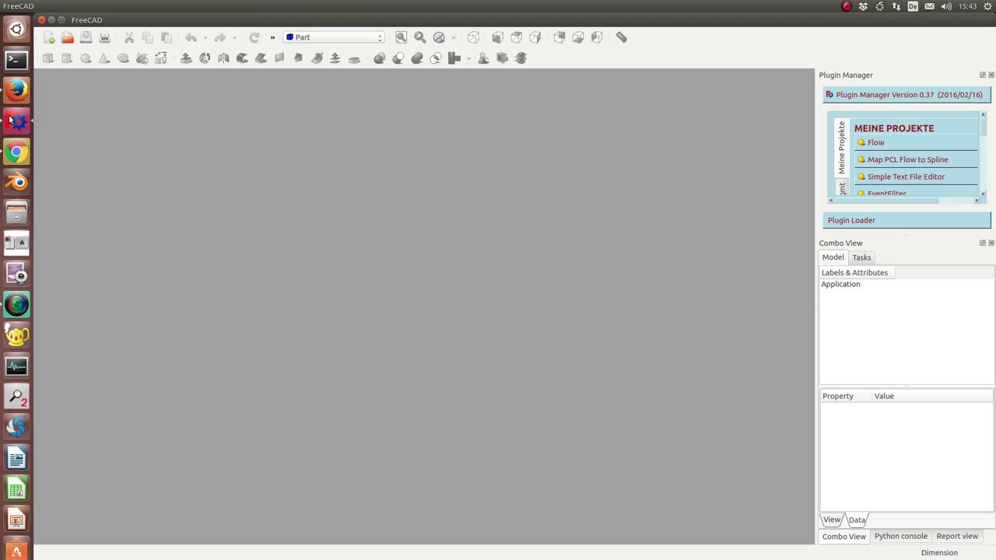
Switch to the Geo Data workbench and open the Import SRTM Heights dialog
left_click(319, 38)
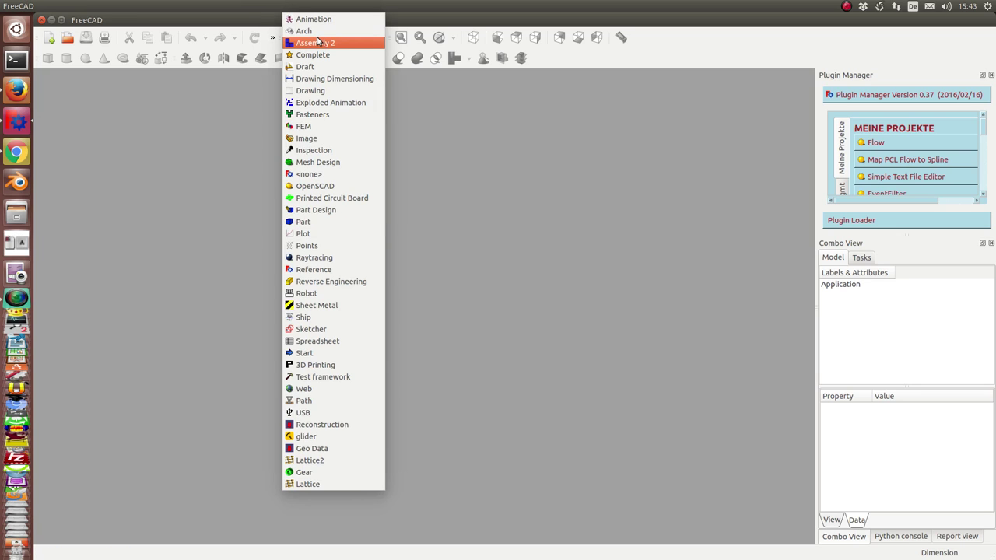
left_click(303, 449)
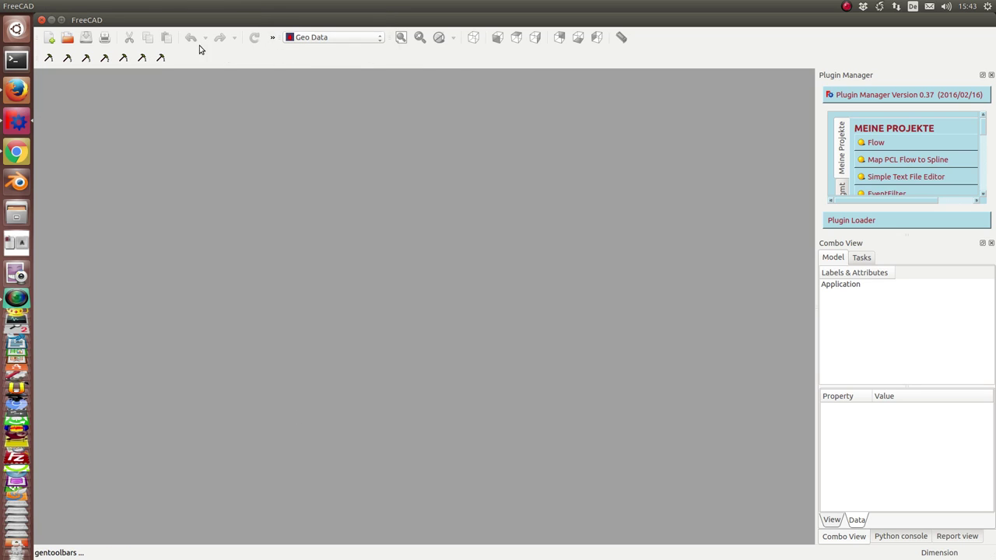
left_click(171, 6)
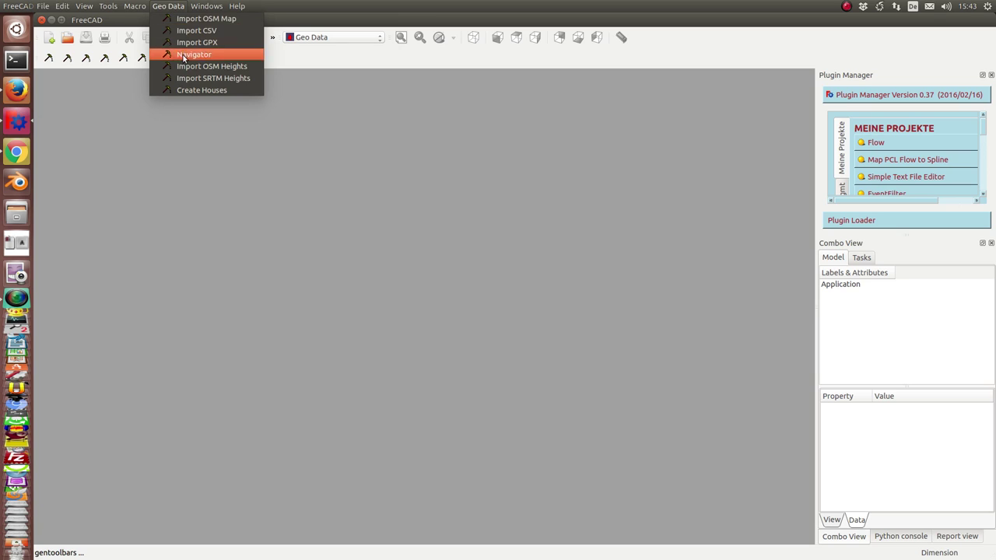
left_click(201, 78)
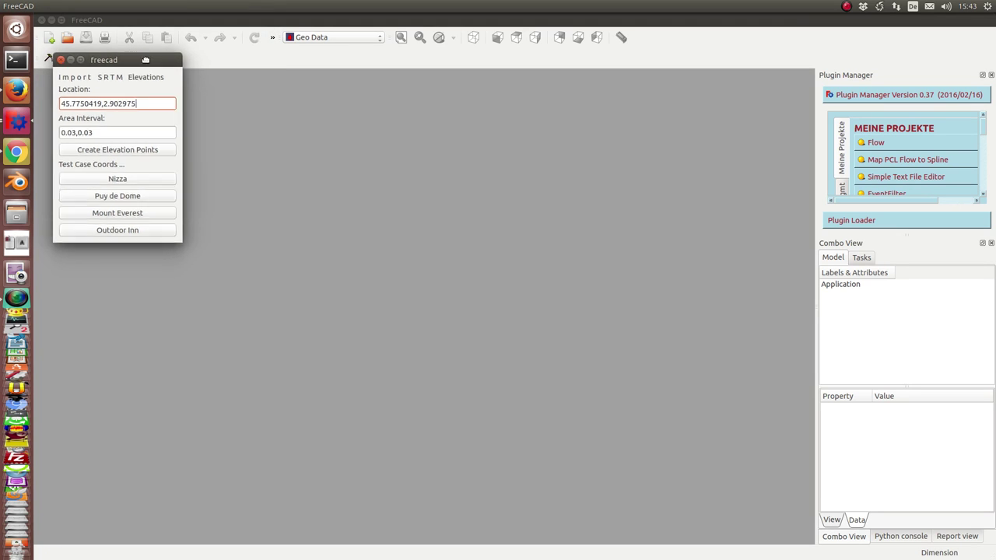
Load the Nizza test location 43.6827455,7.255056 and create its elevation points
left_click_drag(153, 65, 339, 106)
left_click(296, 221)
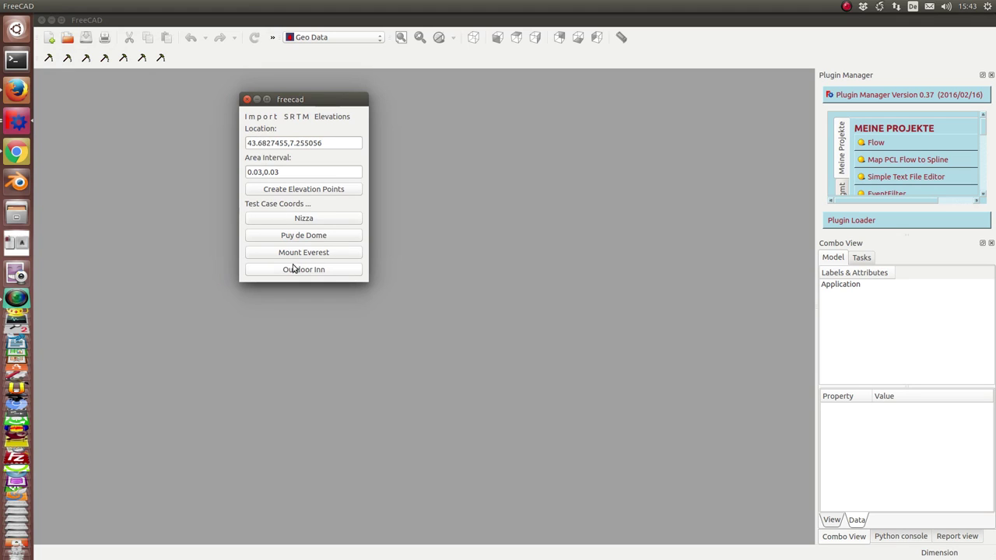
left_click(293, 190)
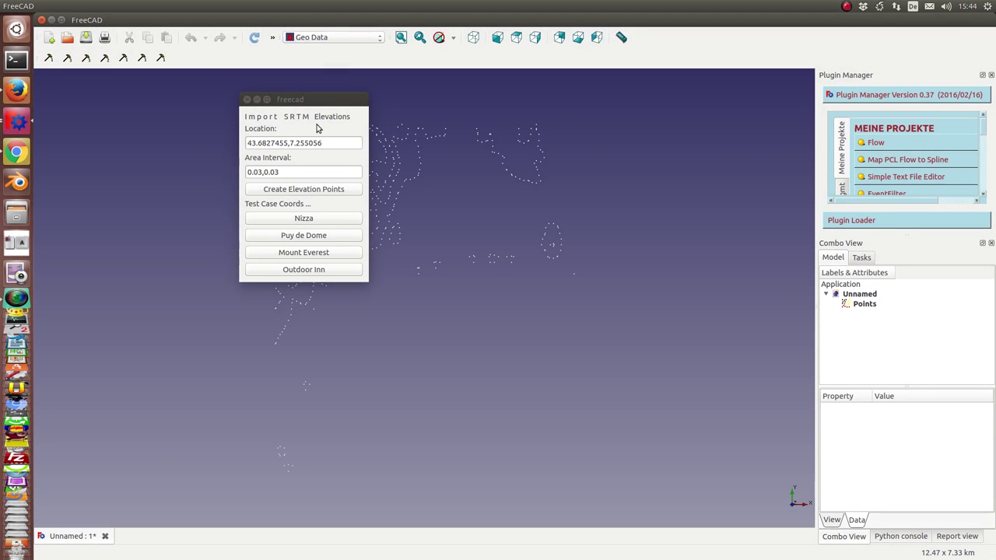
Move the dialog aside, view the Nizza cloud from above, and unmaximize FreeCAD
left_click(337, 111)
left_click_drag(336, 101, 695, 213)
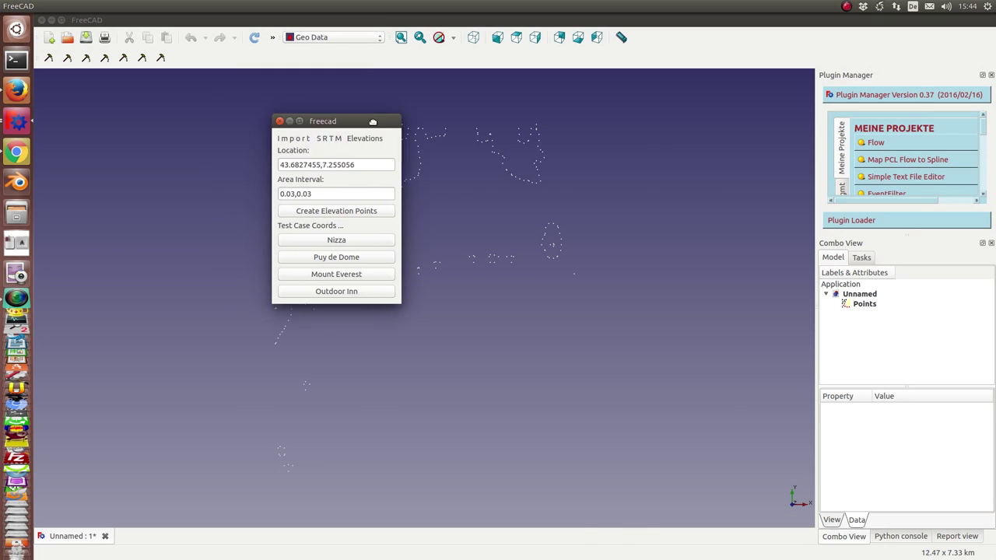
scroll(439, 315, "down", 3)
middle_click_drag(439, 315, 256, 309)
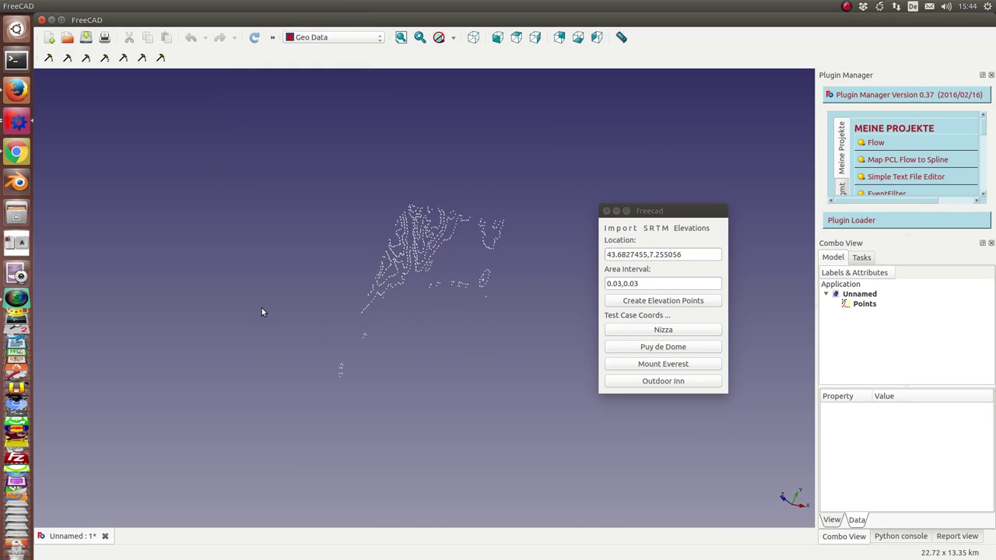
key("2")
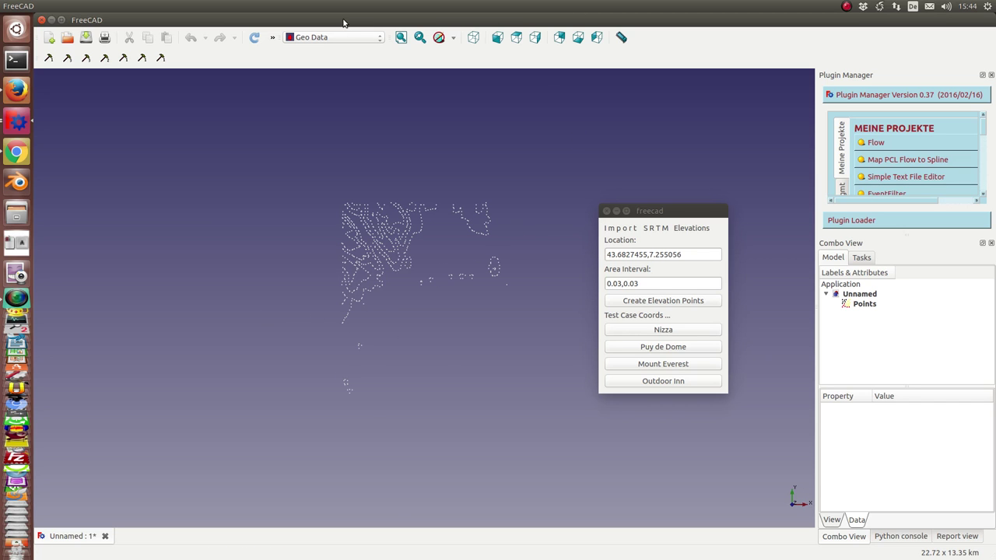
left_click_drag(343, 22, 503, 24)
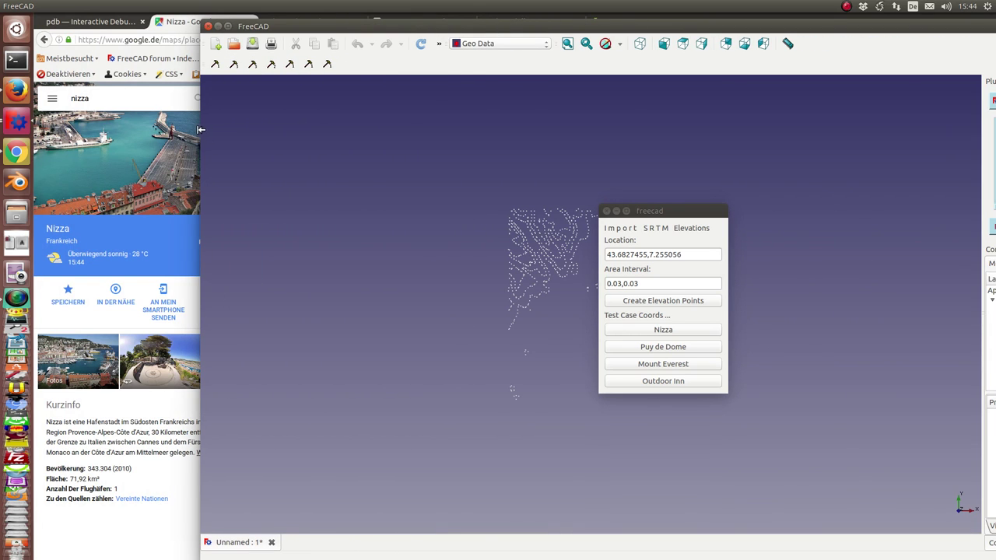
Narrow the FreeCAD window and place the SRTM dialog over the map
left_click_drag(200, 128, 682, 167)
left_click_drag(796, 25, 787, 22)
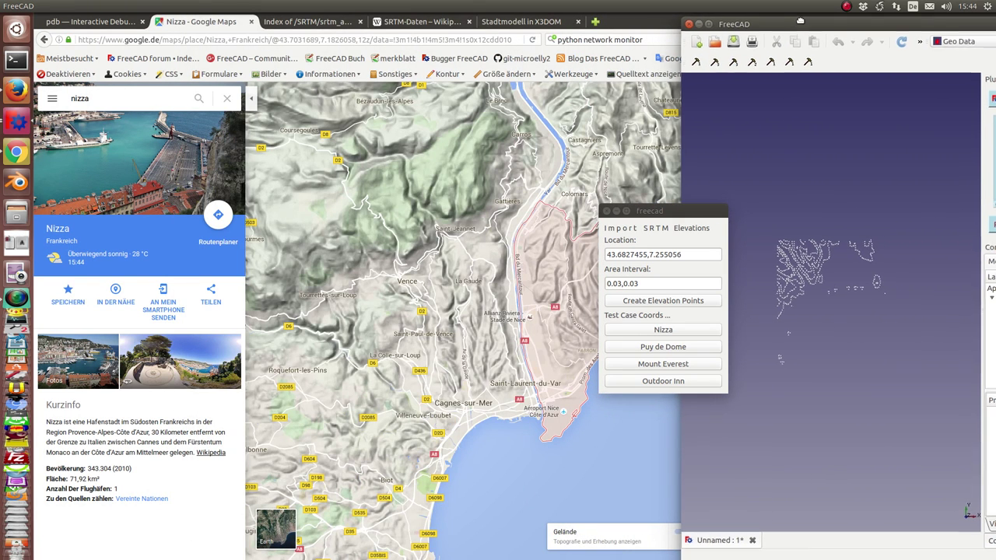
left_click(646, 214)
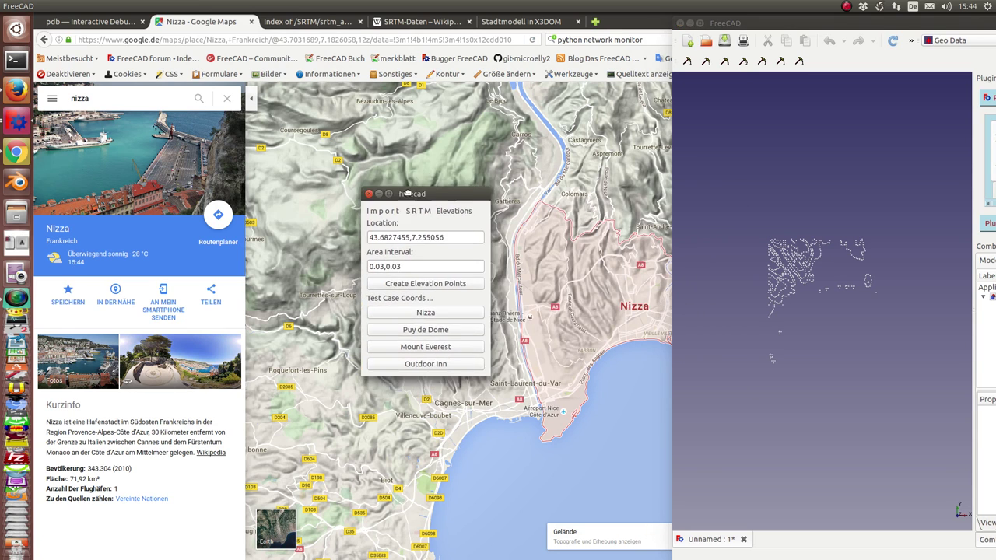
left_click_drag(646, 215, 389, 146)
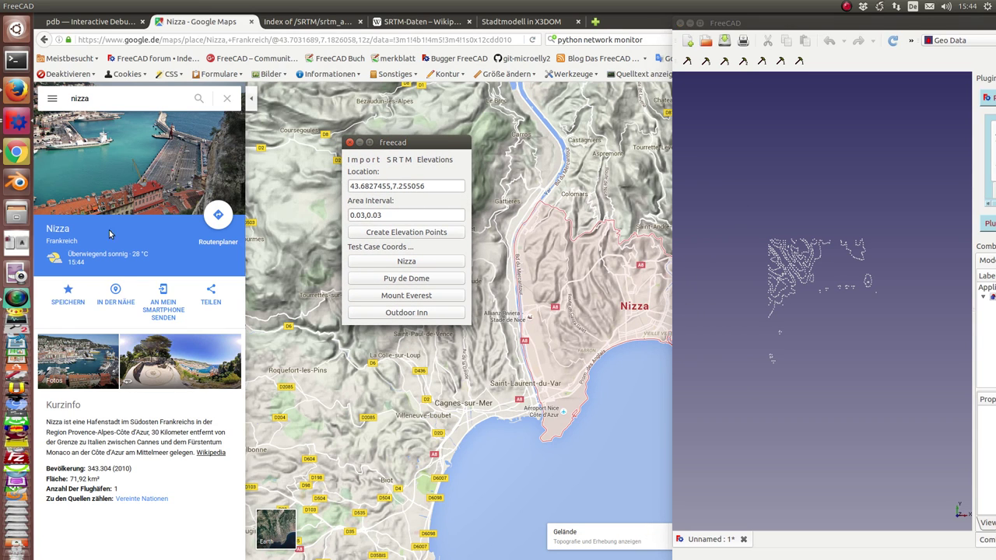
Search Google Maps for Oberhof in place of Nizza
left_click(96, 98)
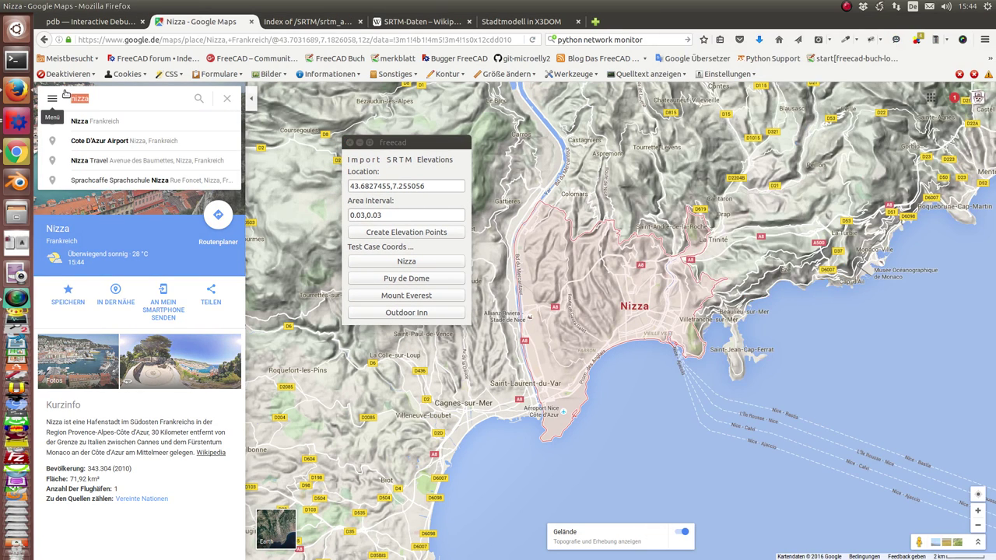
type("oberhof")
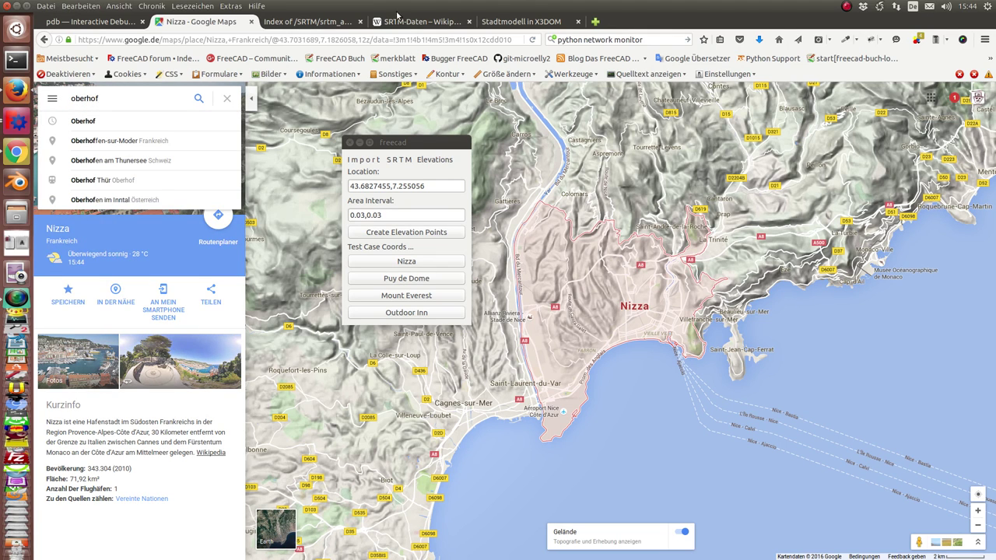
key("Return")
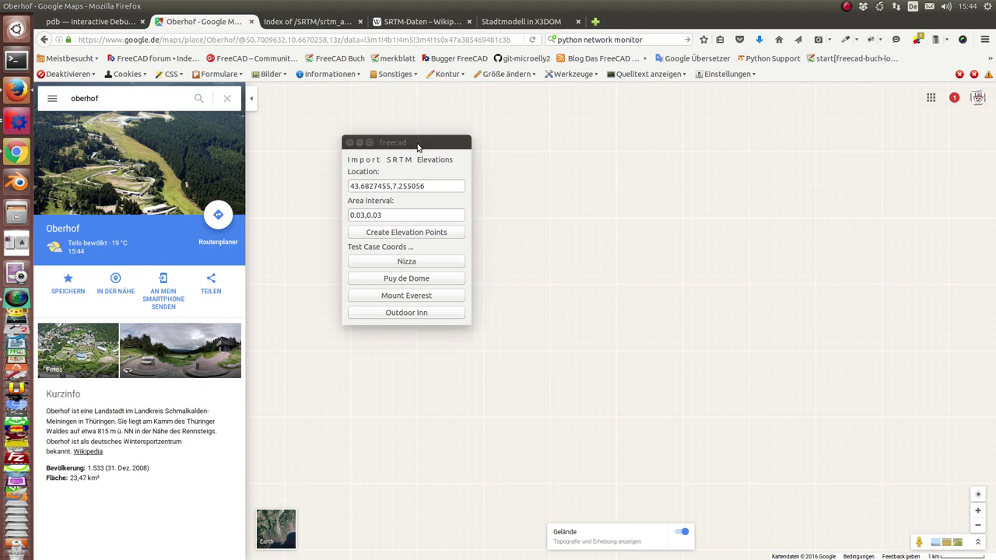
Copy Oberhof's coordinates 50.7009632,10.6670258 from the Maps address into the Location field
left_click_drag(412, 147, 871, 252)
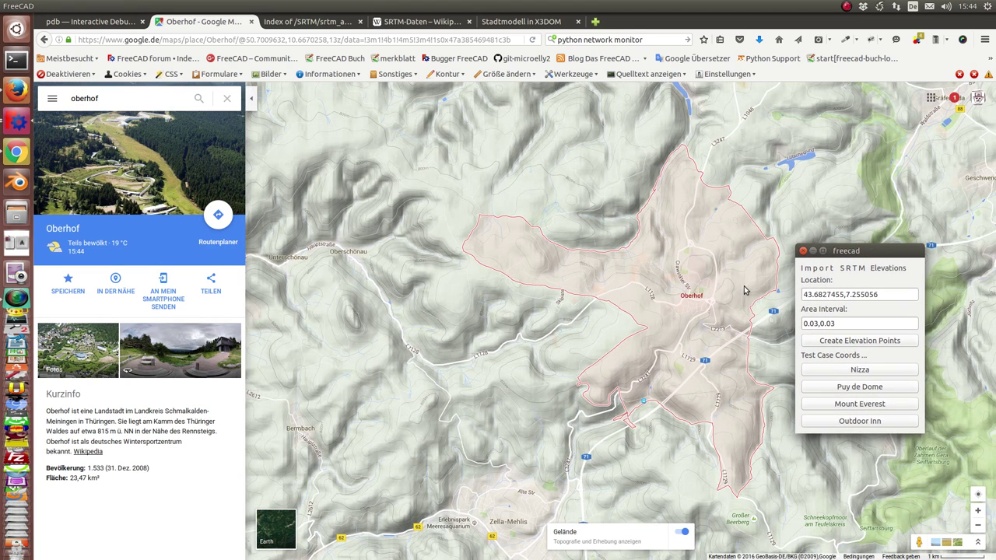
left_click(712, 305)
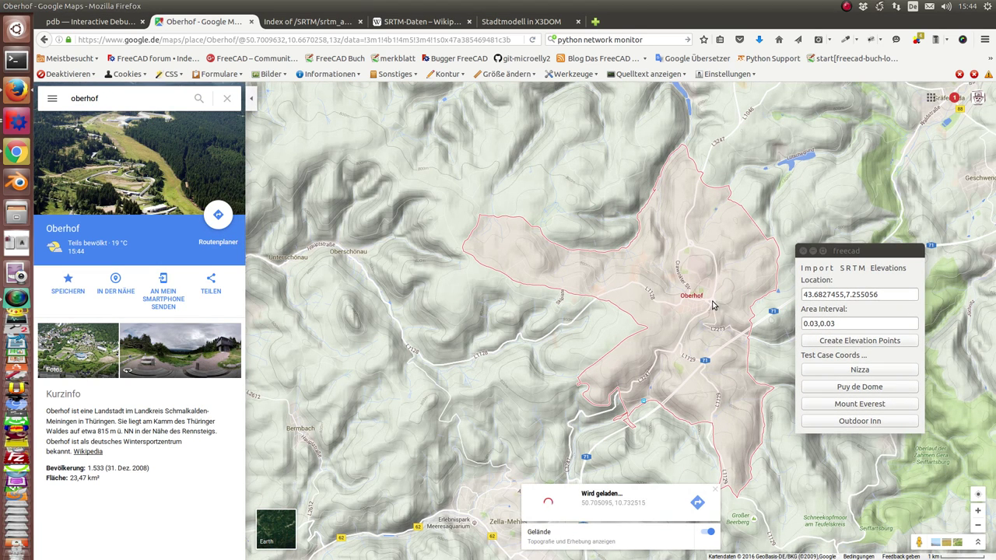
mouse_move(233, 5)
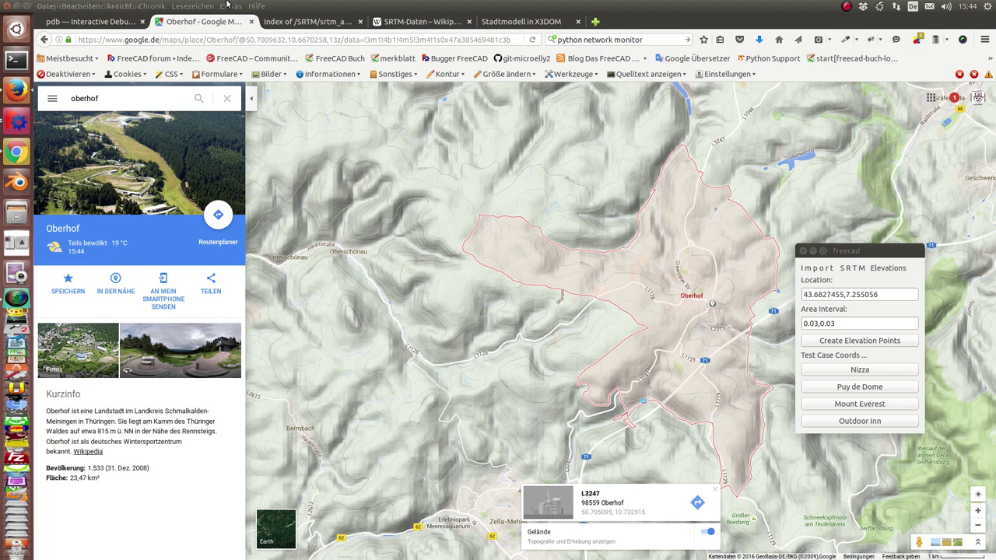
left_click_drag(246, 39, 312, 39)
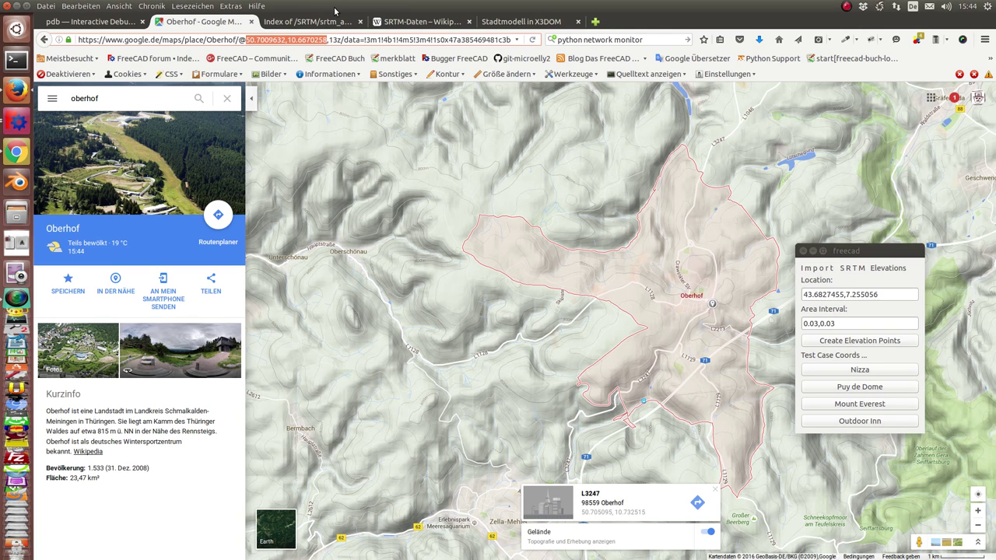
left_click(889, 294)
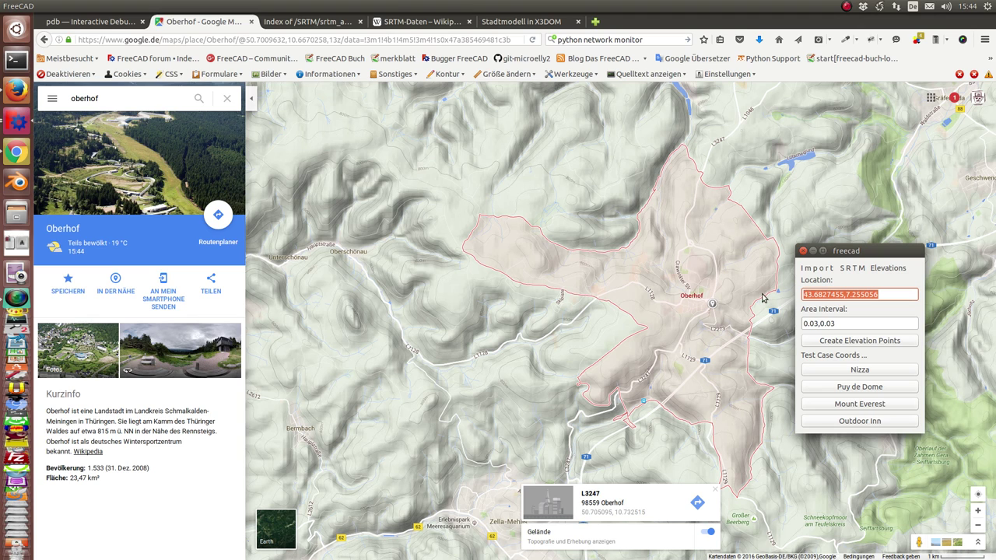
type("50.7009632,10.6670258")
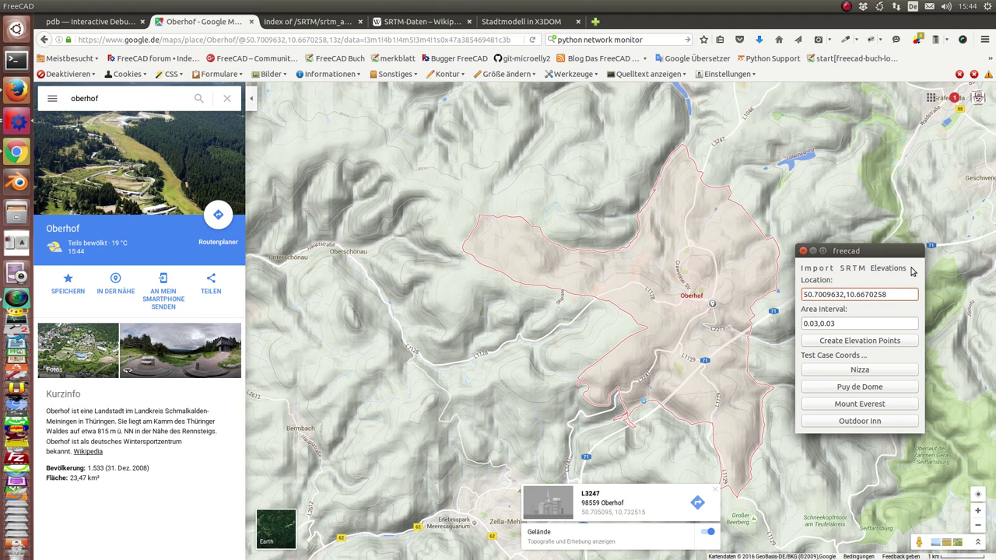
left_click_drag(872, 251, 500, 154)
Set area interval 0.05,0.03 and generate Oberhof's elevation points as Points001
left_click(437, 227)
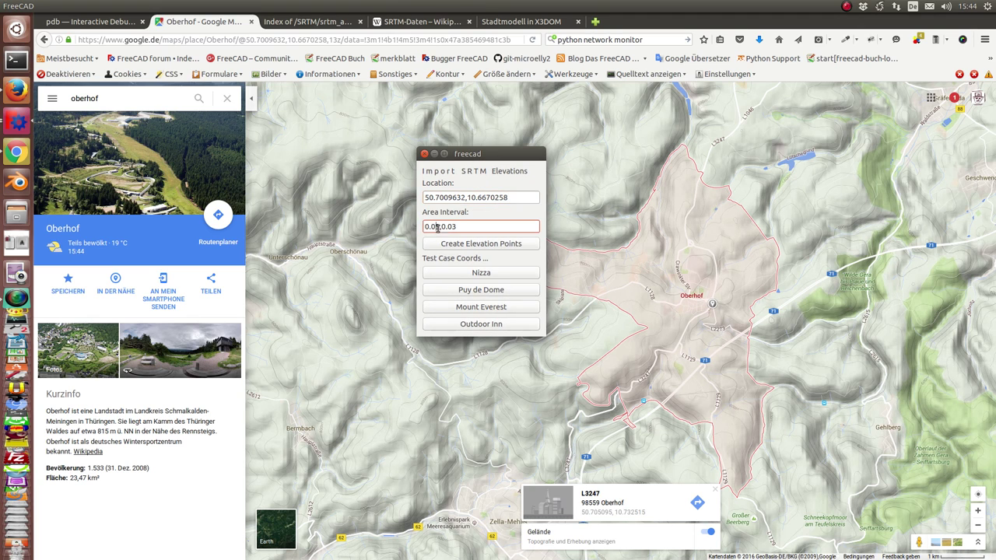
type("6")
left_click(473, 244)
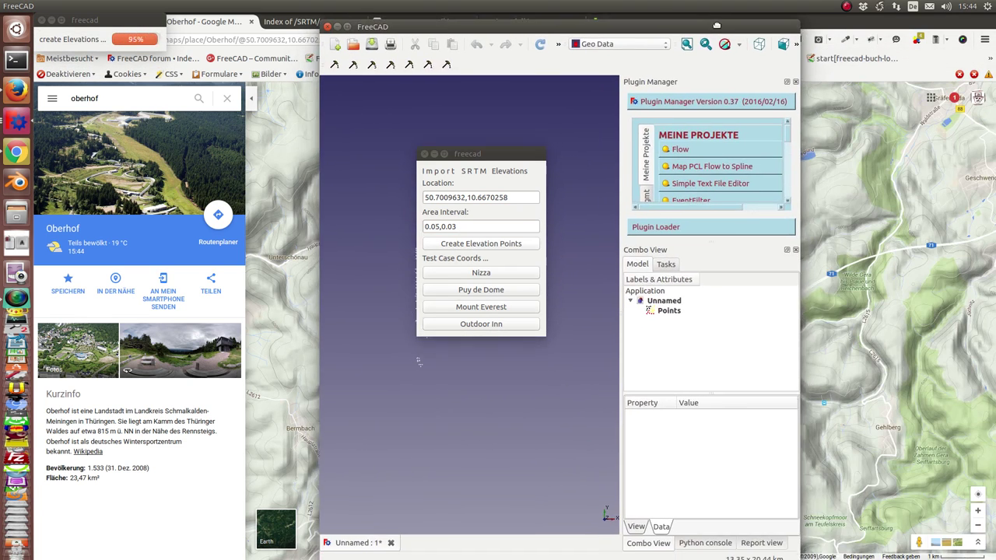
left_click_drag(512, 158, 250, 160)
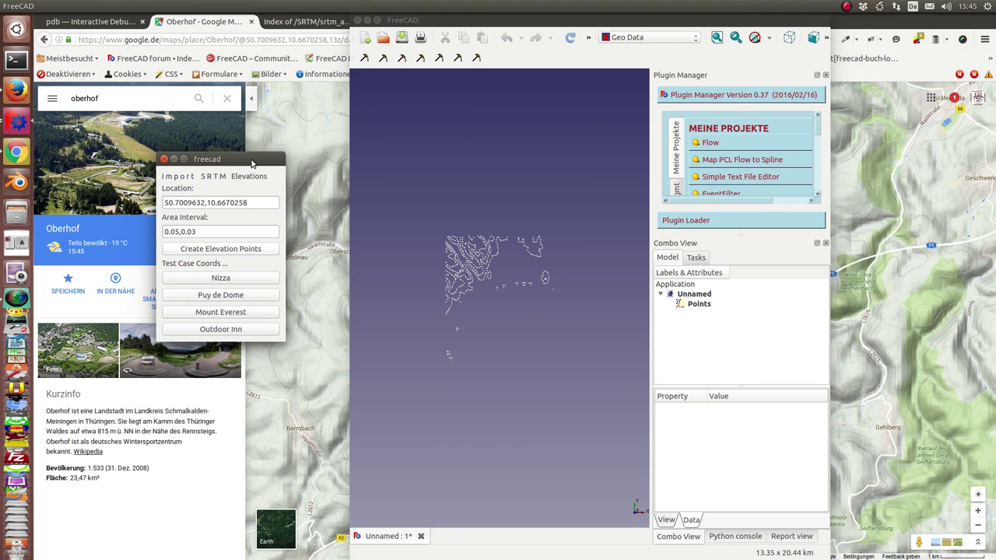
Orbit the view and select Points001, with the Nizza Points cloud hidden
left_click(695, 305)
mouse_move(529, 429)
middle_mouse_down()
mouse_move(494, 381)
mouse_move(494, 435)
mouse_move(470, 400)
mouse_move(514, 399)
mouse_move(534, 416)
mouse_move(501, 457)
mouse_move(413, 452)
mouse_move(381, 413)
middle_mouse_up()
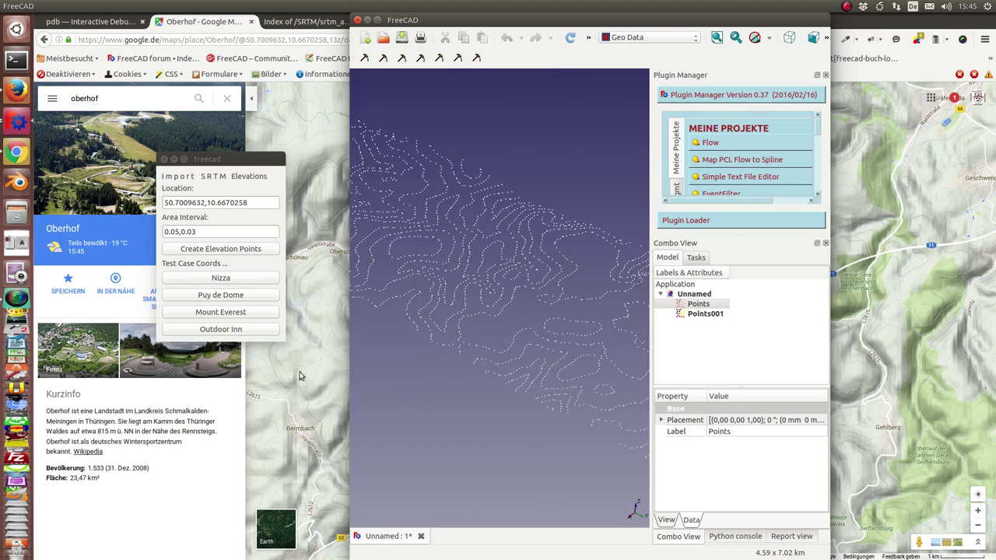
left_click(705, 314)
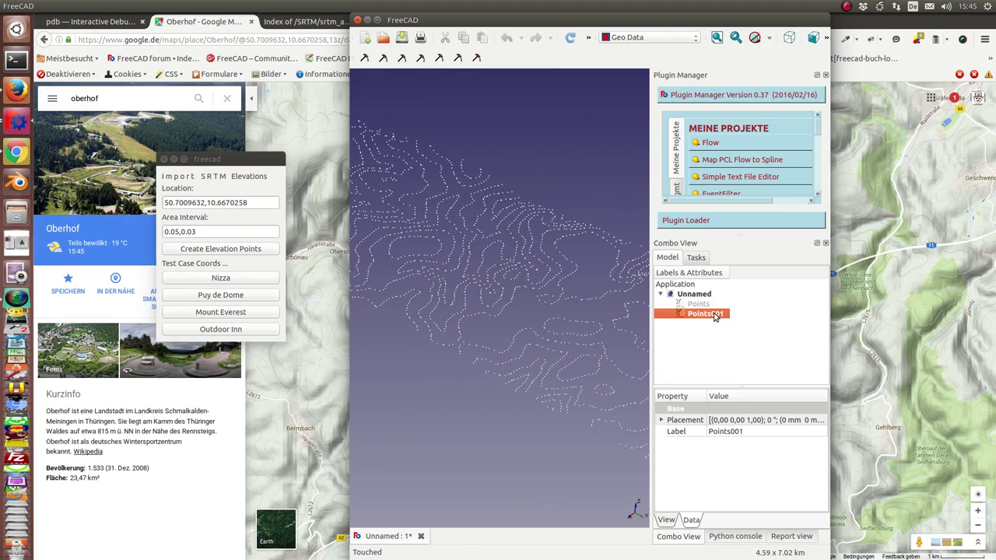
Generate Points002 for the Puy de Dome test location 45.7750419,2.902975 and inspect it
left_click(239, 298)
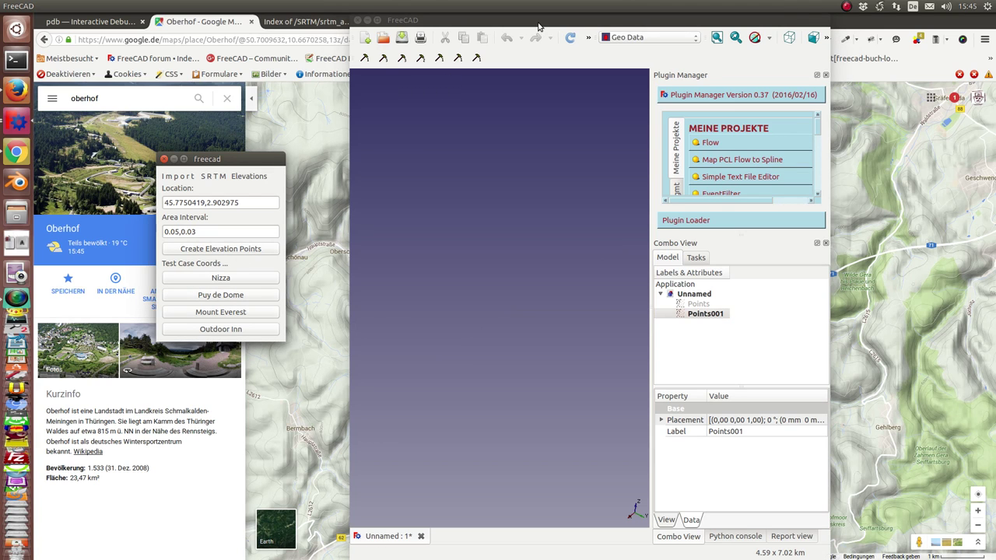
mouse_move(538, 27)
left_mouse_down()
mouse_move(605, 43)
mouse_move(730, 43)
left_mouse_up()
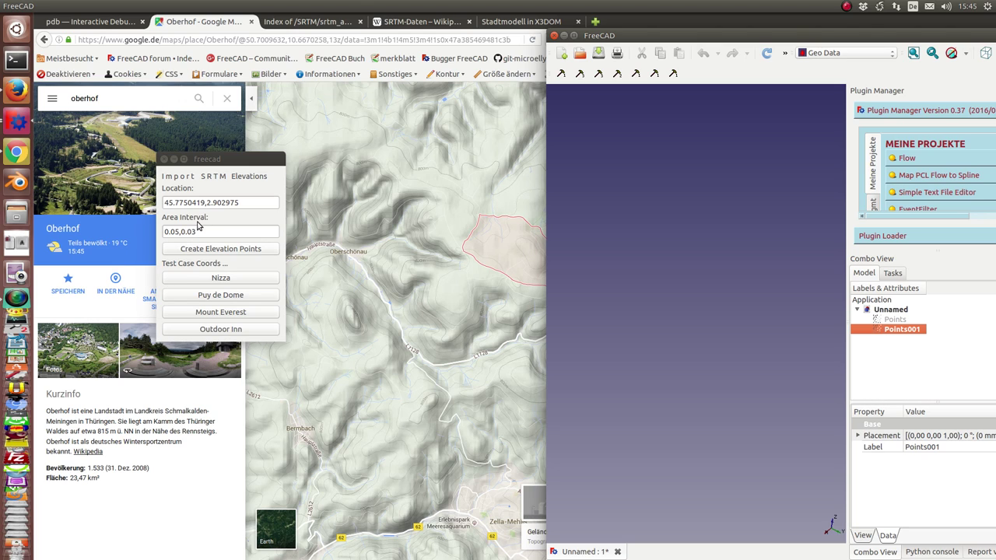
left_click(214, 296)
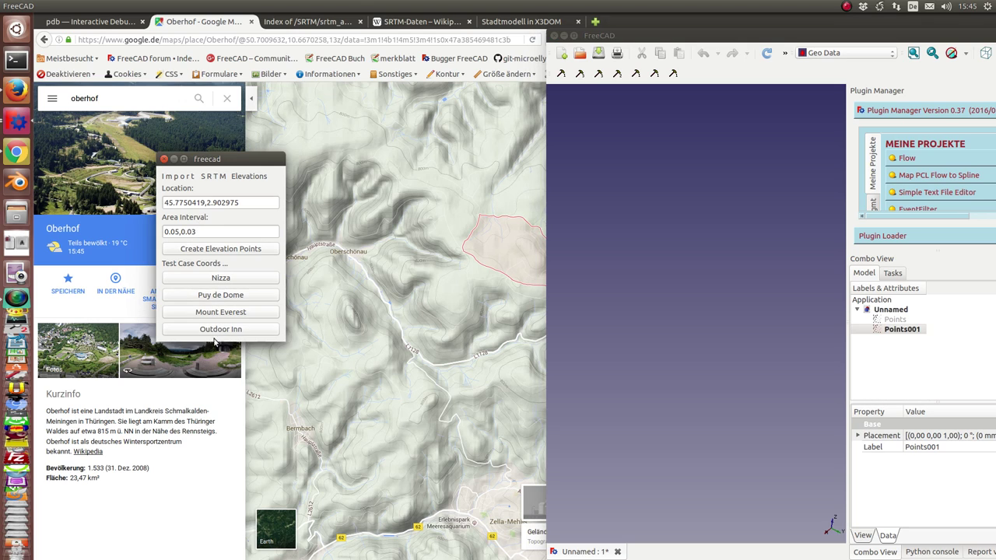
left_click(212, 250)
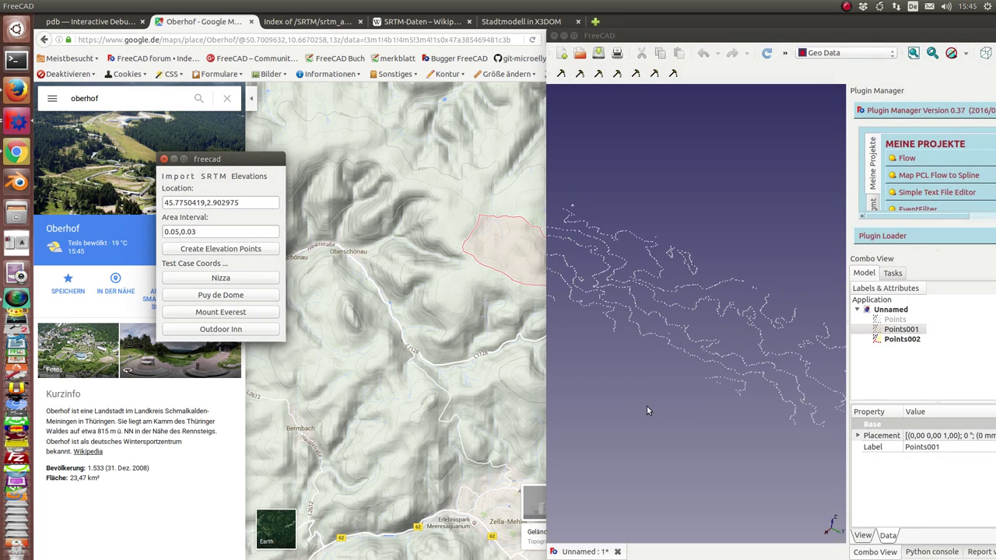
middle_click_drag(647, 407, 562, 400)
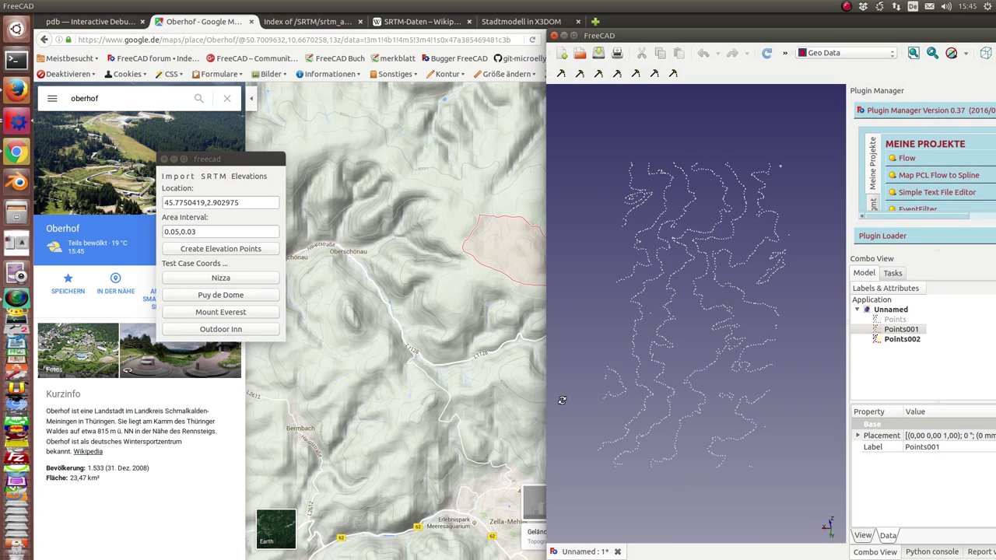
left_click(194, 229)
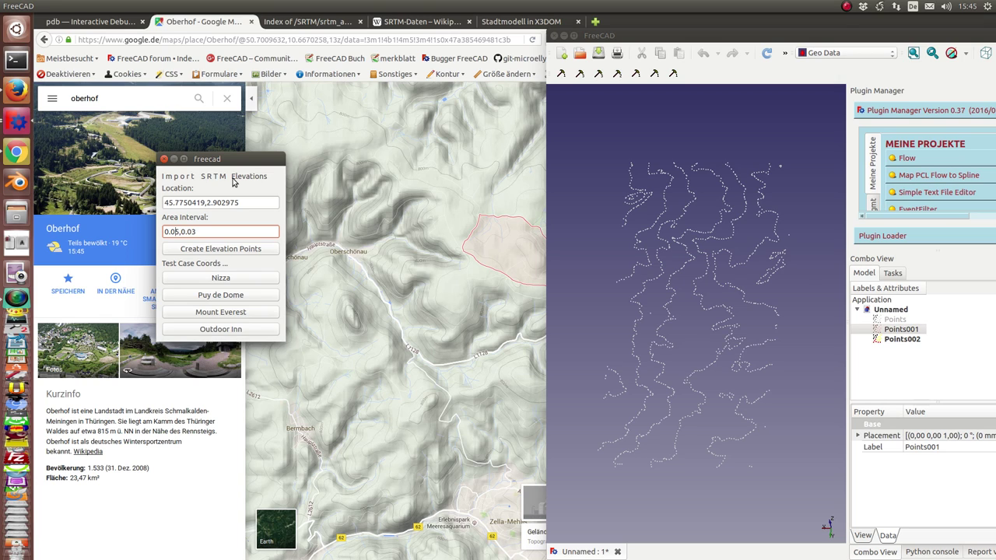
Generate Points003 for Puy de Dome with interval 0.09,0.09 and orbit to inspect it
type("9")
left_click(206, 248)
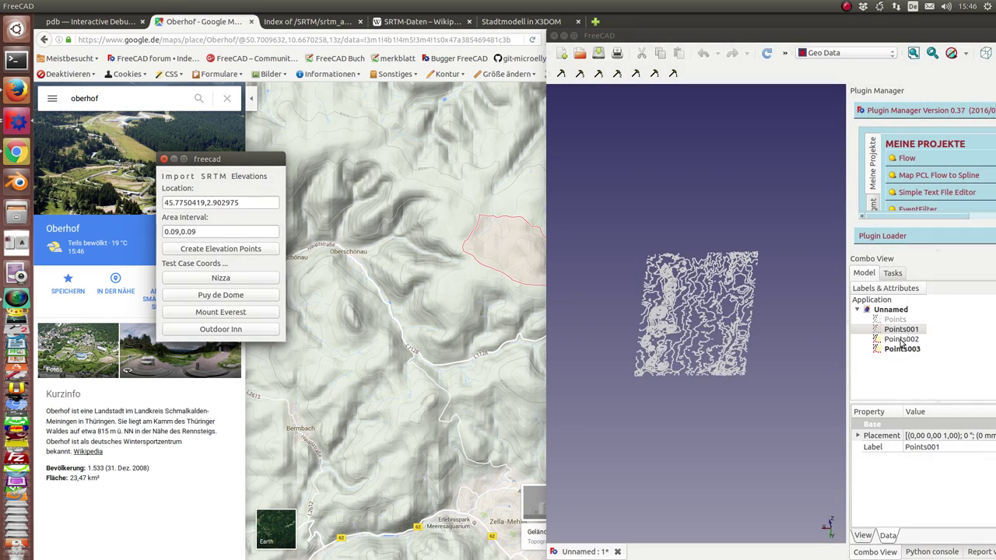
scroll(716, 457, "up", 5)
middle_click_drag(717, 457, 545, 389)
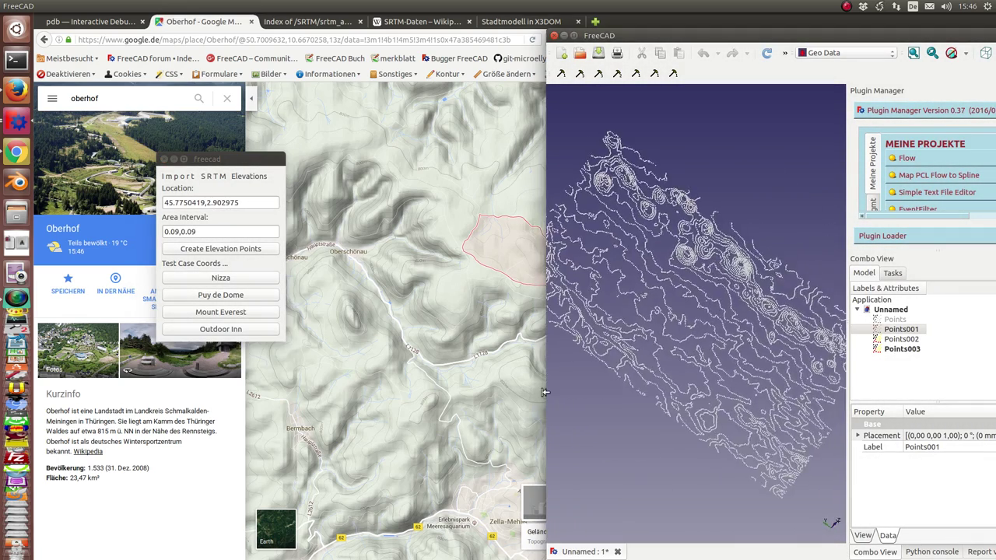
key("2")
mouse_move(706, 467)
middle_mouse_down()
mouse_move(619, 315)
mouse_move(737, 378)
mouse_move(631, 303)
middle_mouse_up()
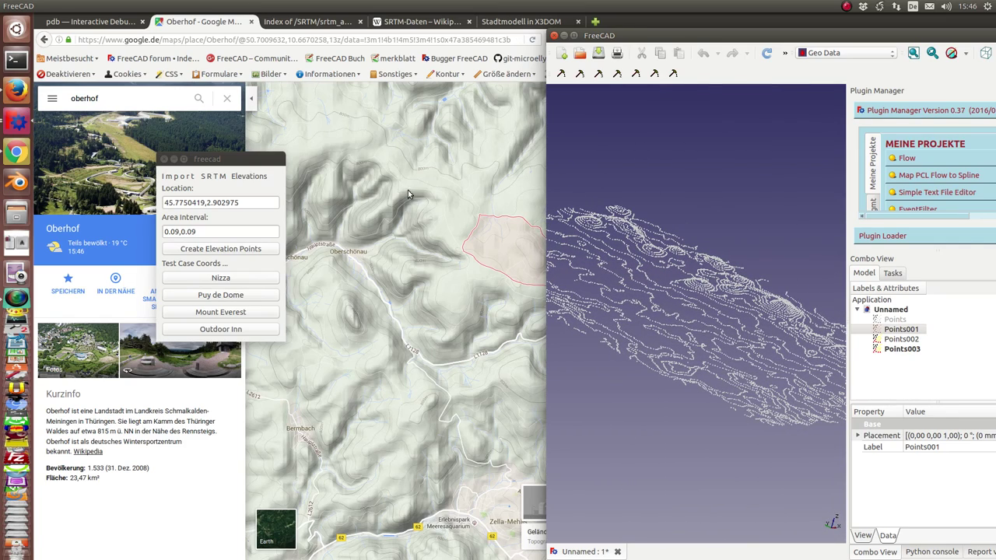
Search Google Maps for 'puy de dome' and open Puy-de-Dôme, Frankreich, moving the SRTM dialog aside
left_click(105, 99)
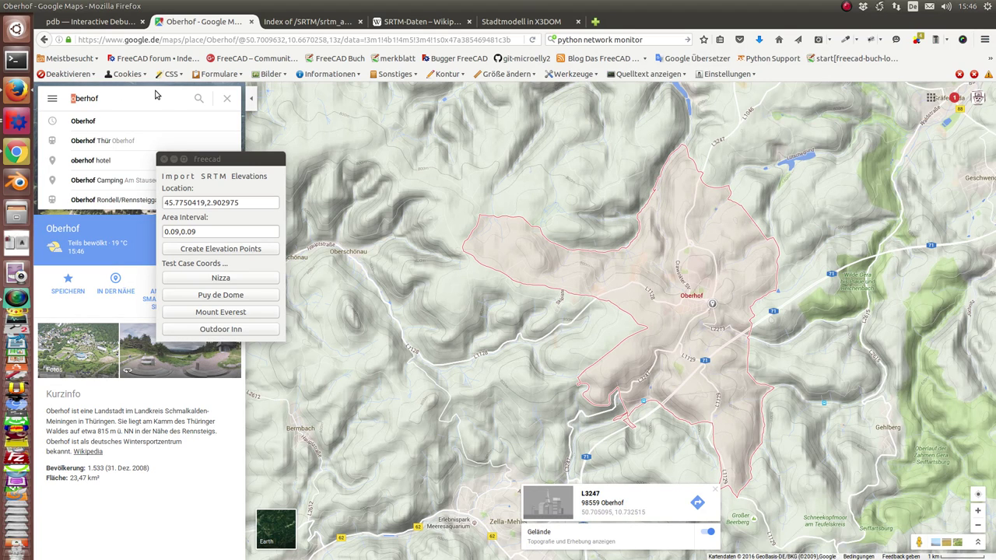
type("py")
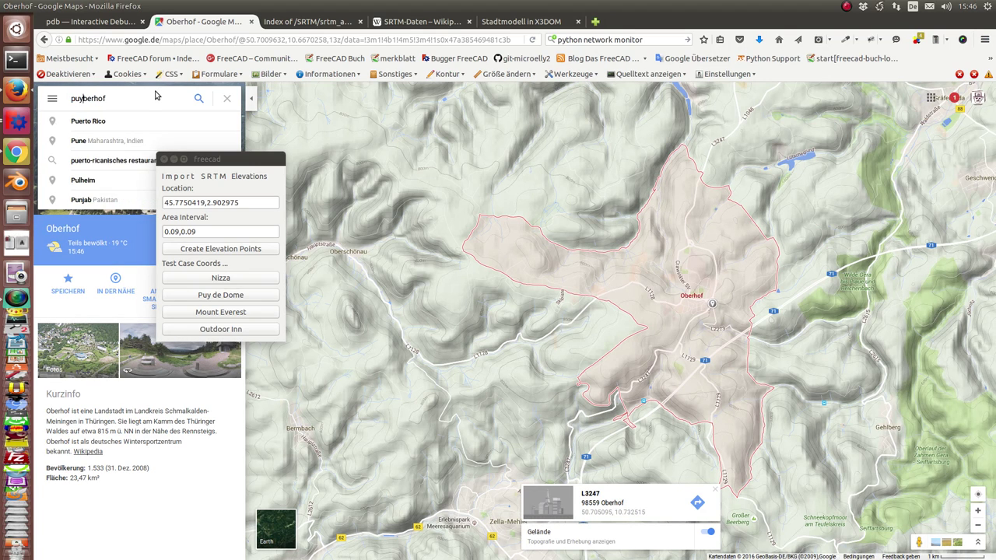
type(" de dome")
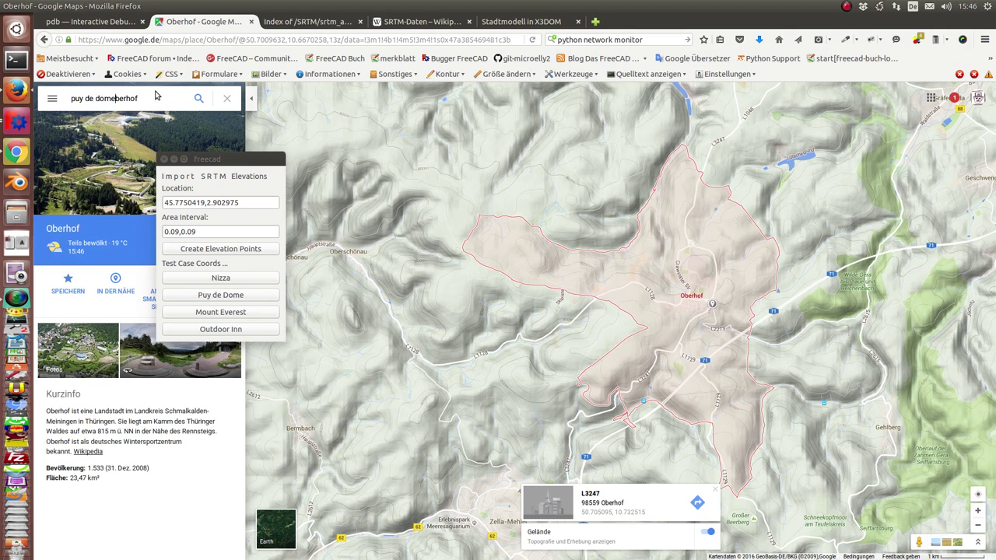
key("Delete")
key("Delete")
key("Delete")
left_click(198, 160)
left_click_drag(219, 160, 367, 201)
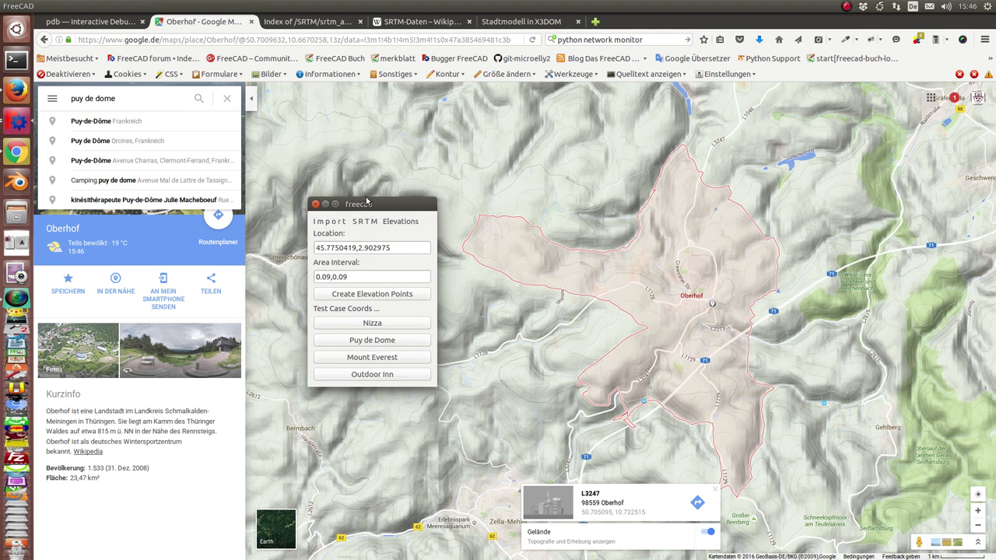
left_click(134, 123)
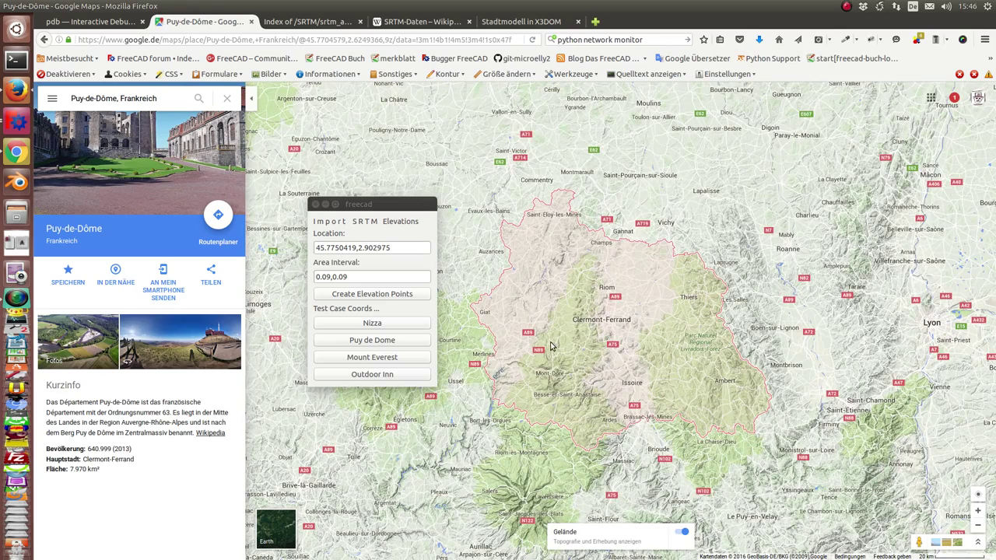
Zoom the terrain map in and centre it on the Puy de Dôme summit
scroll(551, 346, "up", 1)
scroll(551, 345, "up", 1)
scroll(551, 345, "up", 1)
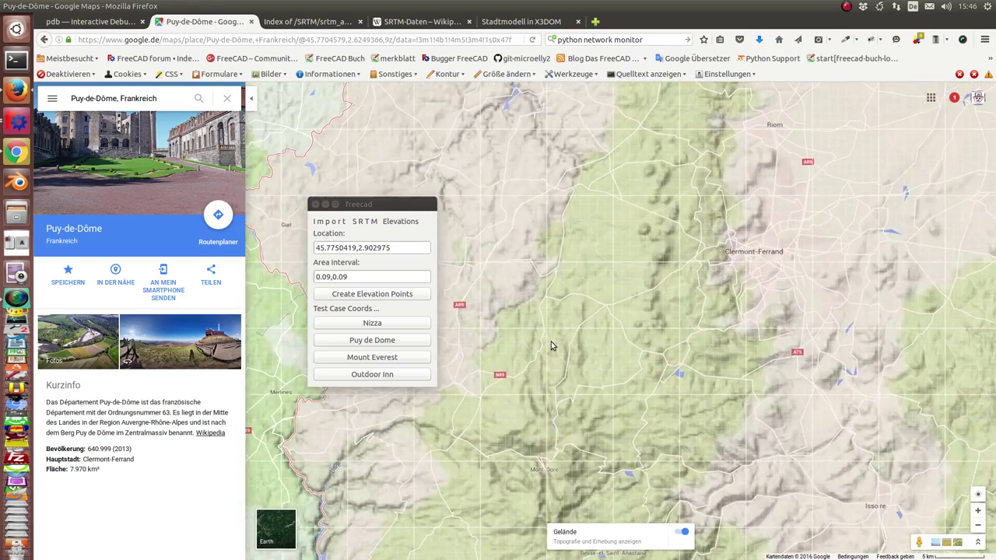
scroll(665, 346, "up", 1)
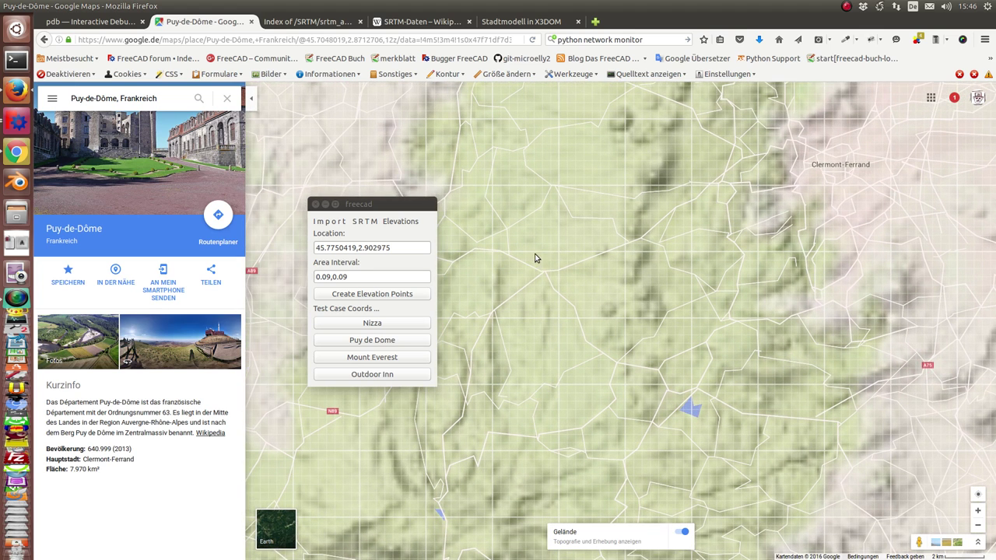
mouse_move(403, 204)
left_mouse_down()
mouse_move(931, 271)
mouse_move(908, 226)
left_mouse_up()
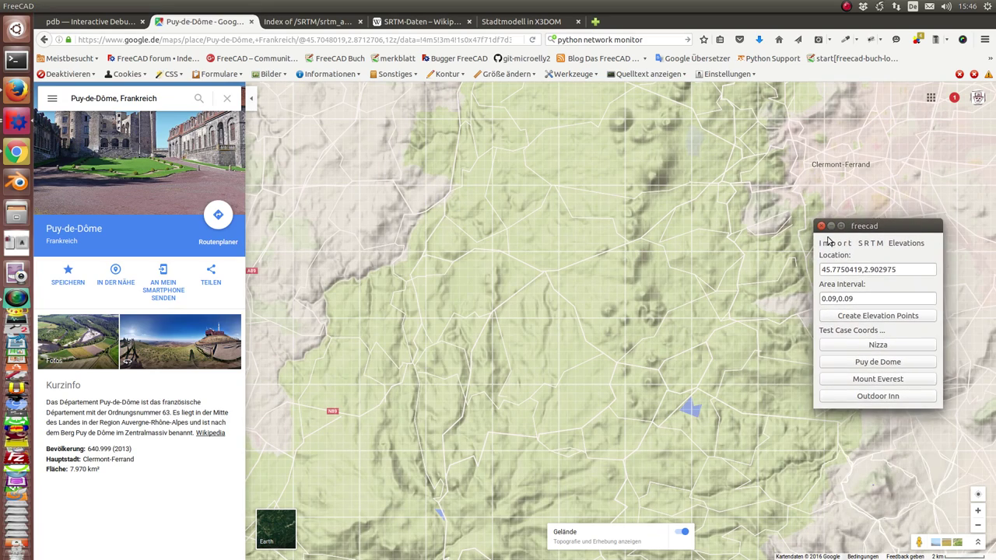
scroll(662, 267, "up", 1)
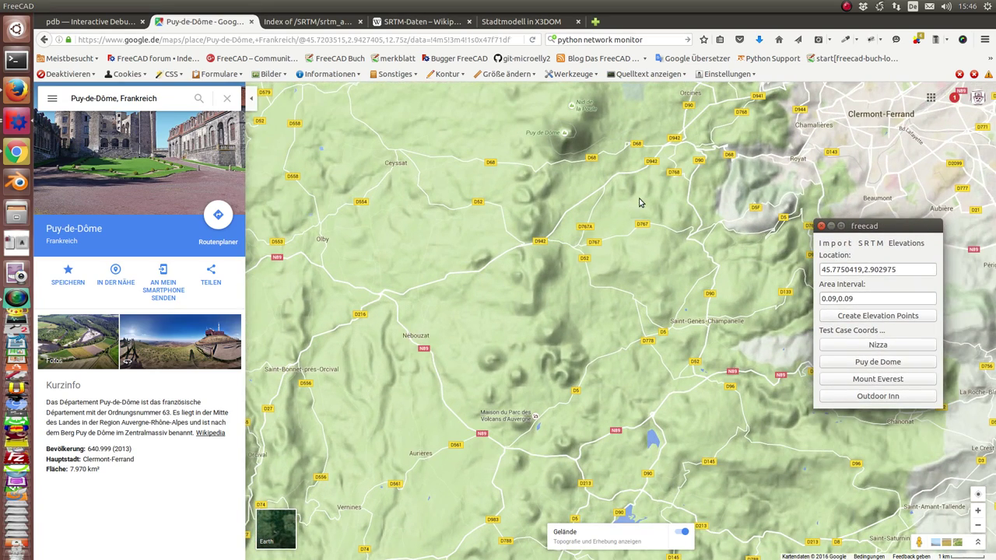
left_click(637, 226)
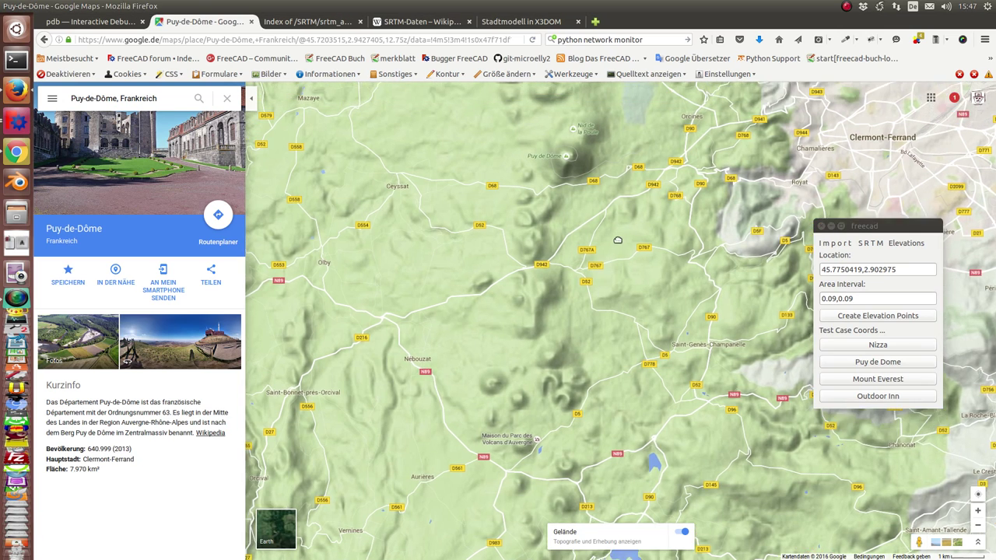
left_click_drag(617, 216, 731, 443)
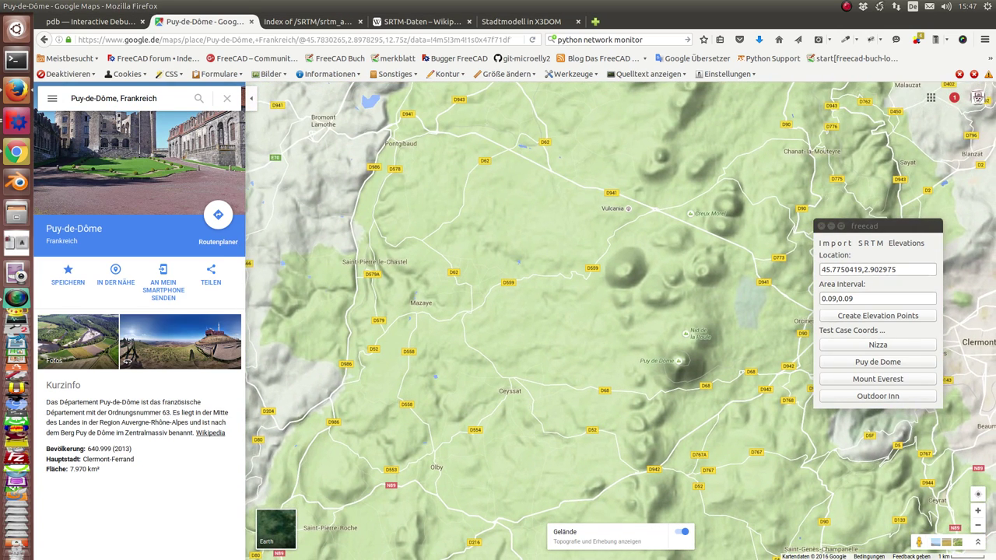
Place FreeCAD beside the map and view the Points003 cloud from the top
left_click(878, 226)
left_click_drag(598, 16, 520, 16)
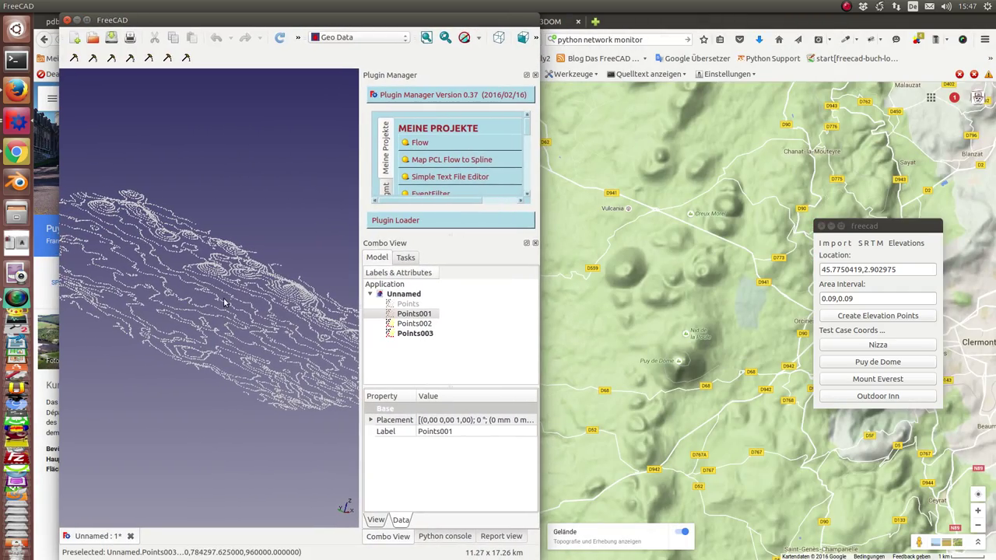
mouse_move(243, 397)
middle_mouse_down()
mouse_move(195, 398)
mouse_move(189, 418)
mouse_move(197, 422)
middle_mouse_up()
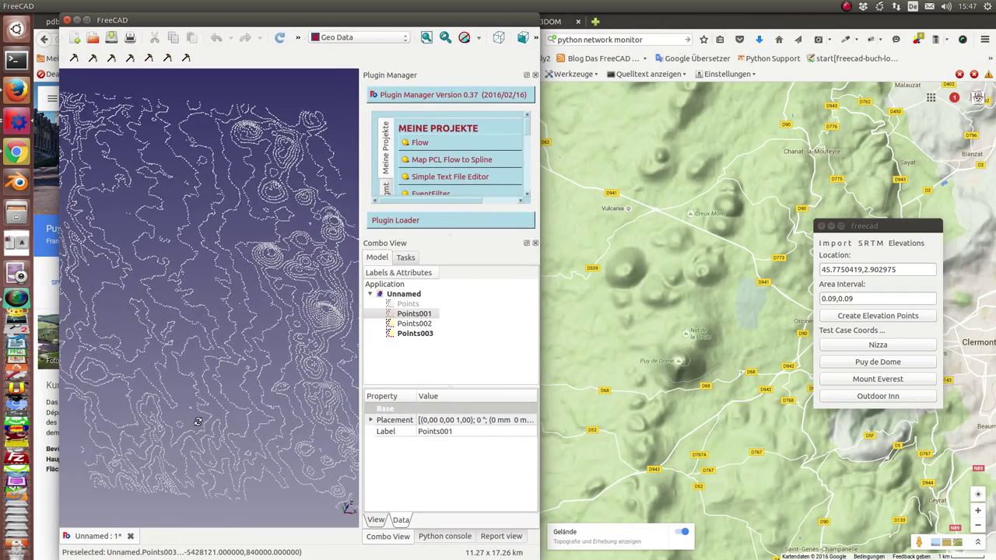